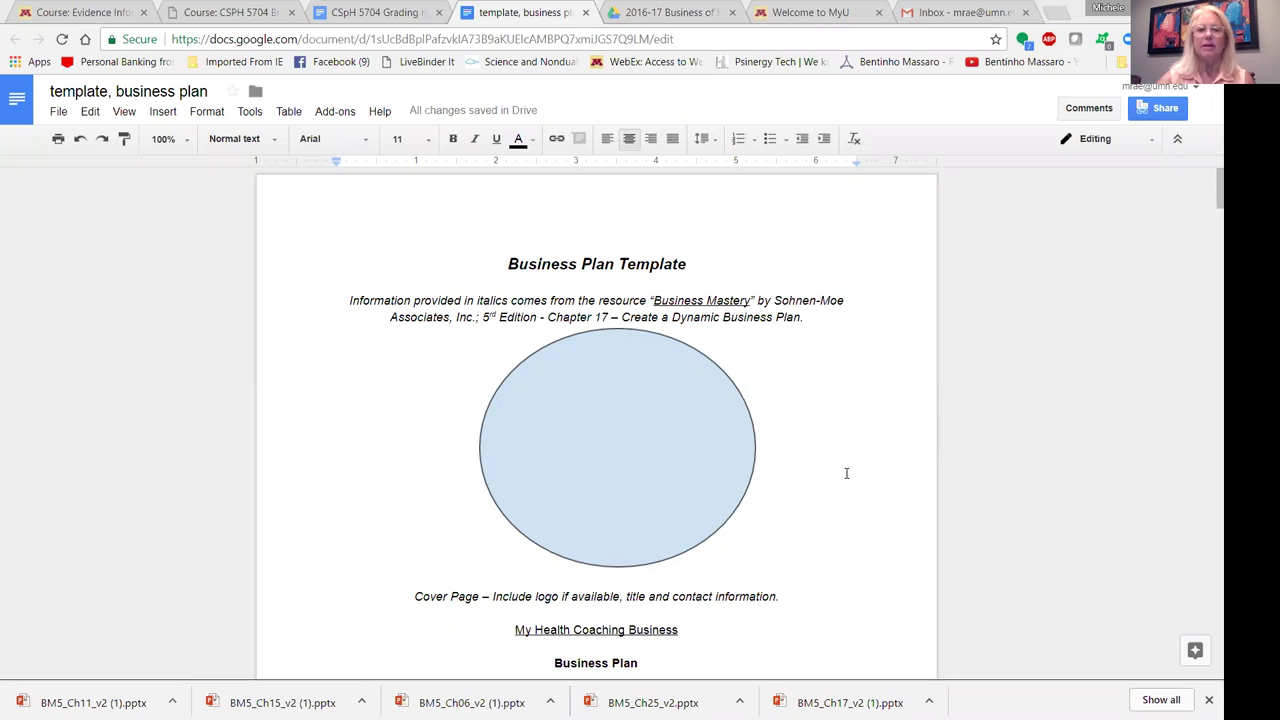
Scroll past the cover page contact lines to the Table of Contents listing Owner's Statement and Marketing Plan
click(865, 435)
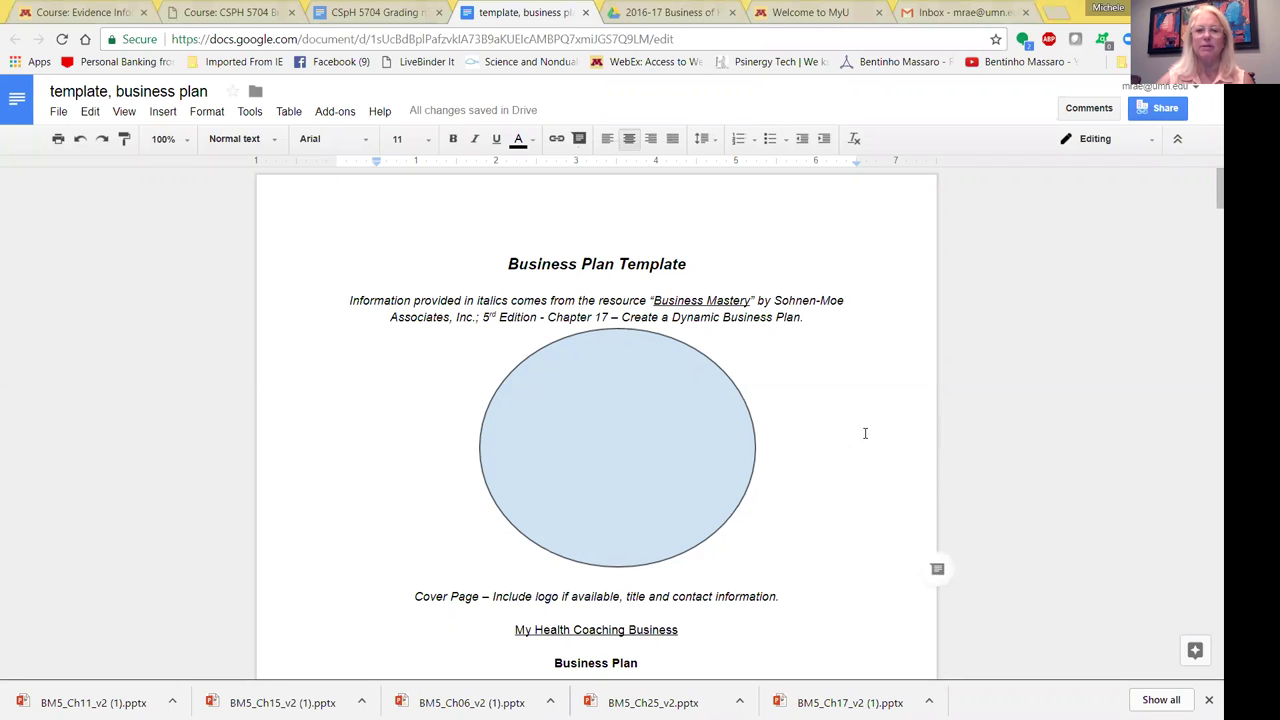
scroll(865, 435, down, 1)
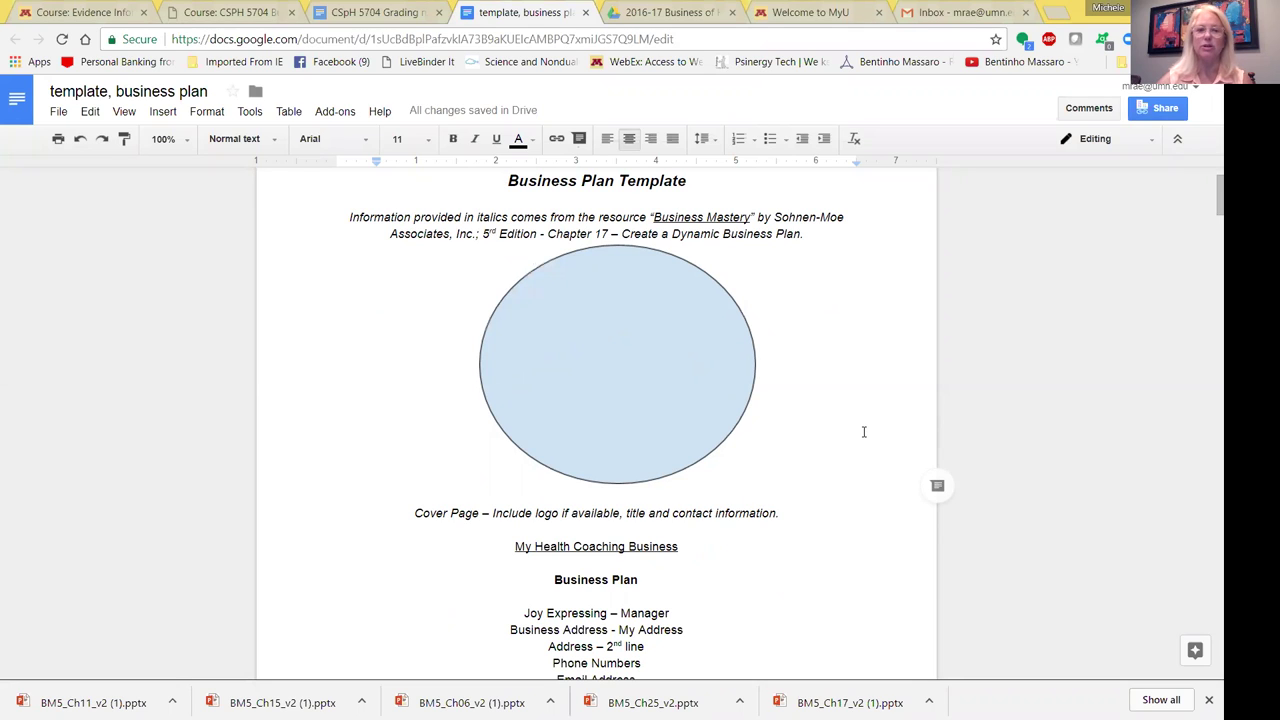
scroll(864, 433, down, 1)
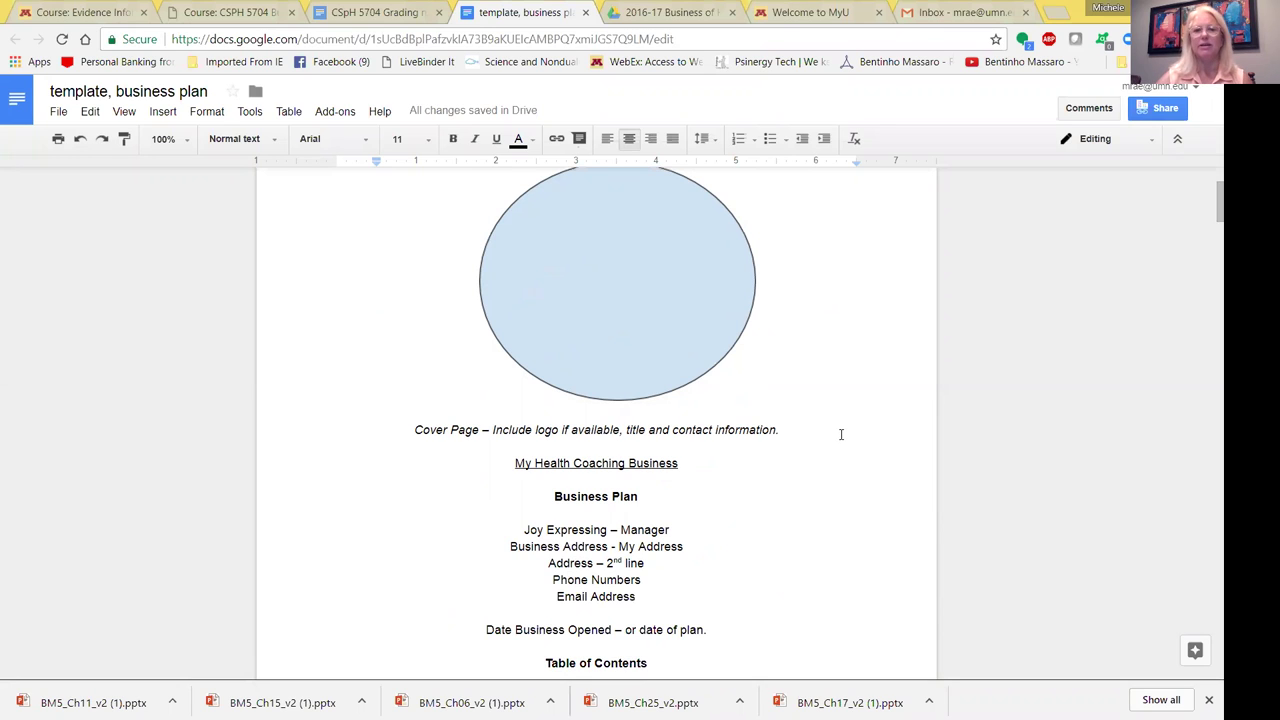
scroll(841, 434, down, 1)
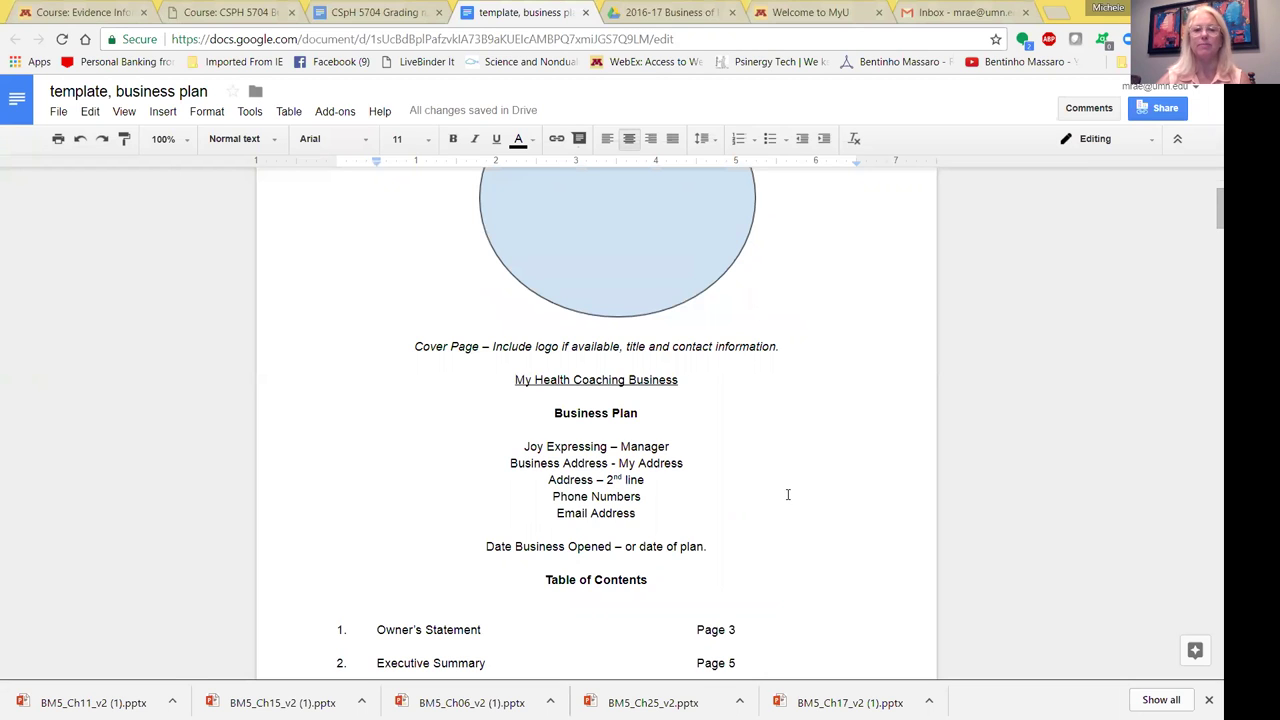
scroll(787, 494, down, 1)
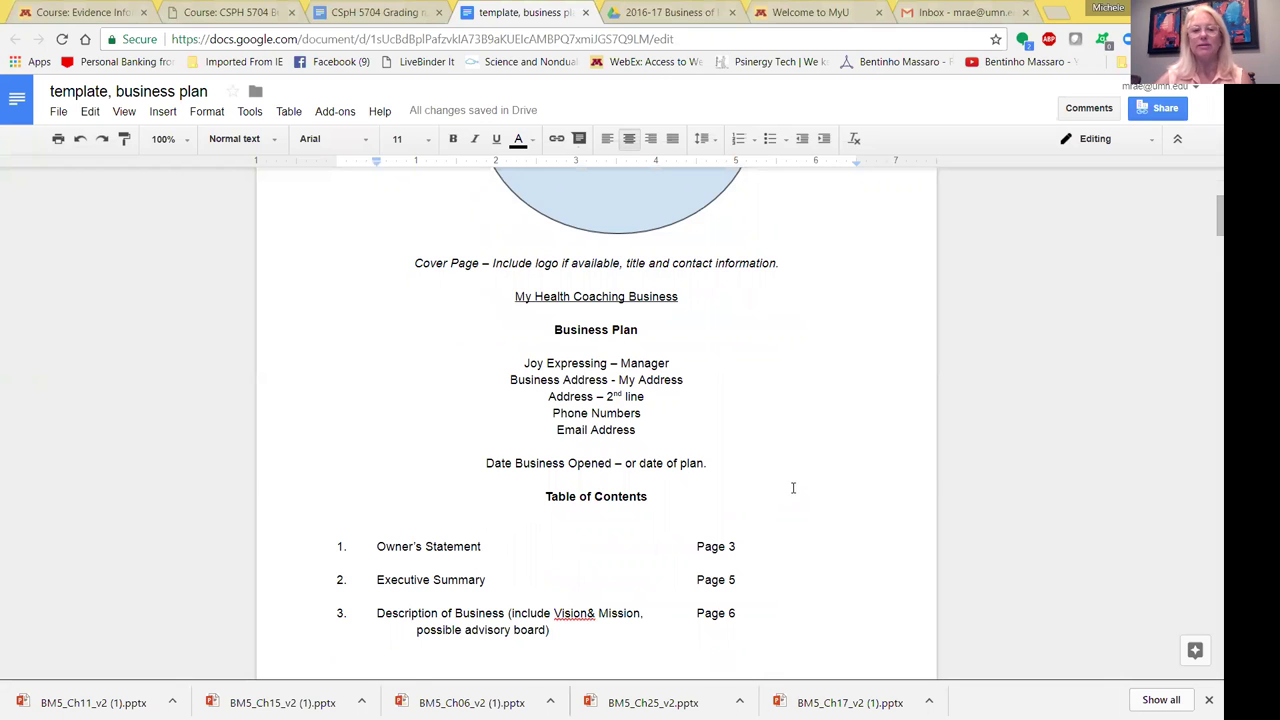
scroll(794, 488, down, 3)
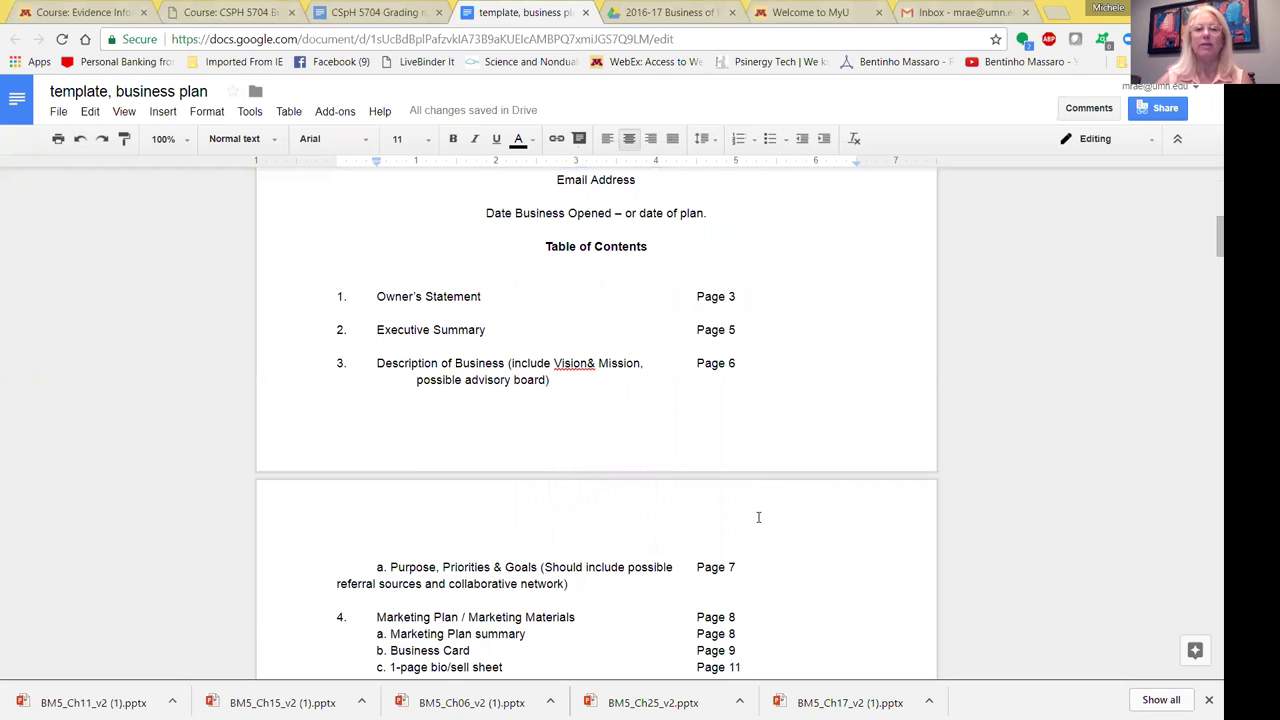
Scroll past the Table of Contents and the Summary of Owner's experience/philosophy to the Executive Summary
scroll(754, 518, down, 2)
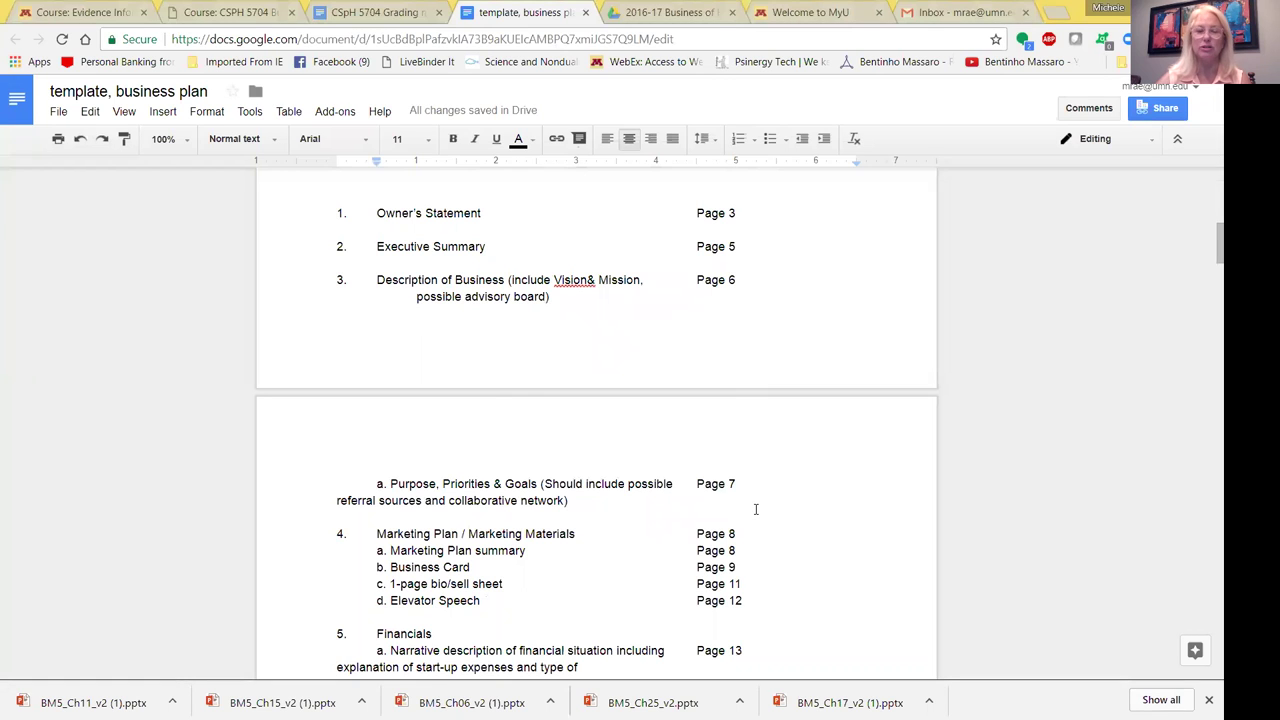
scroll(755, 509, down, 4)
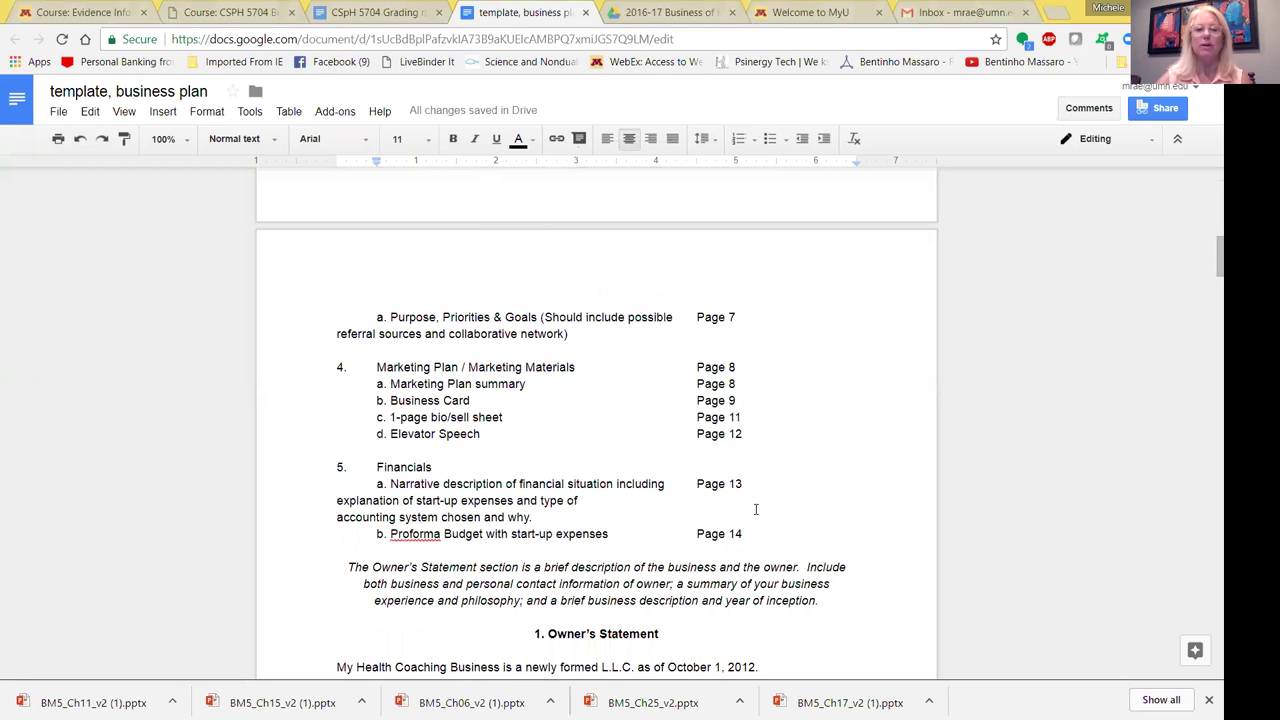
scroll(755, 509, down, 2)
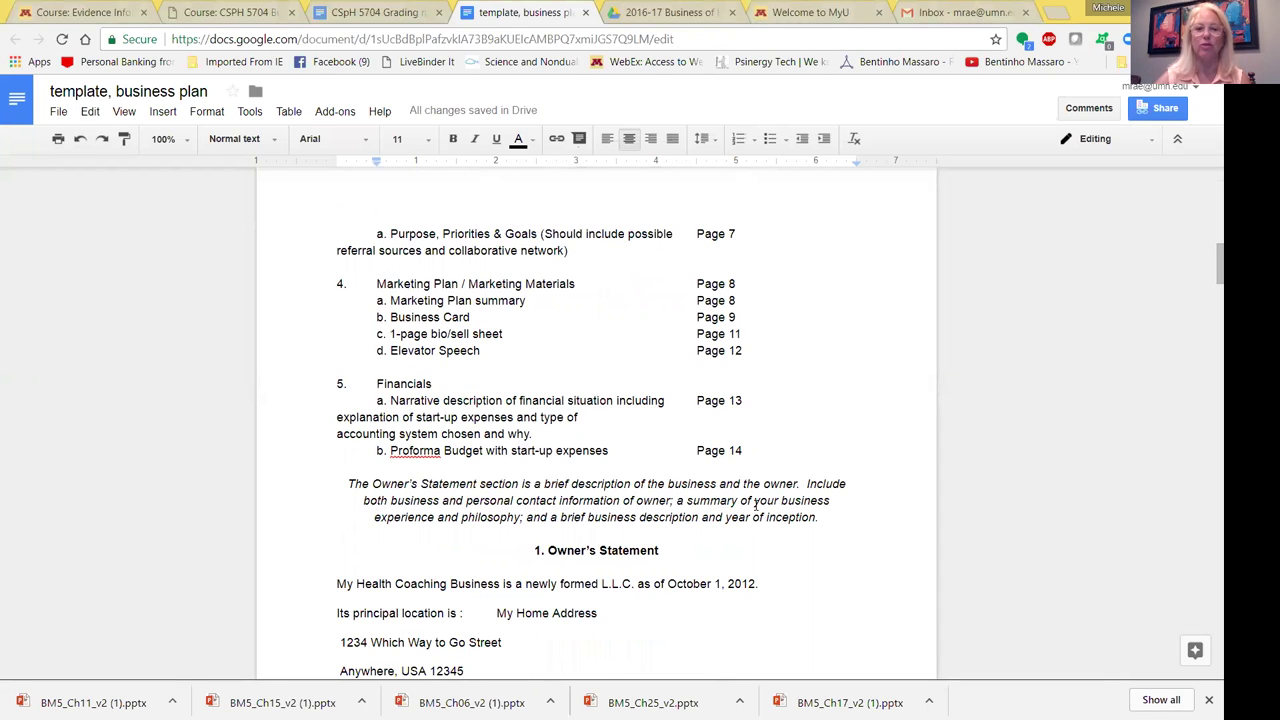
scroll(758, 503, down, 2)
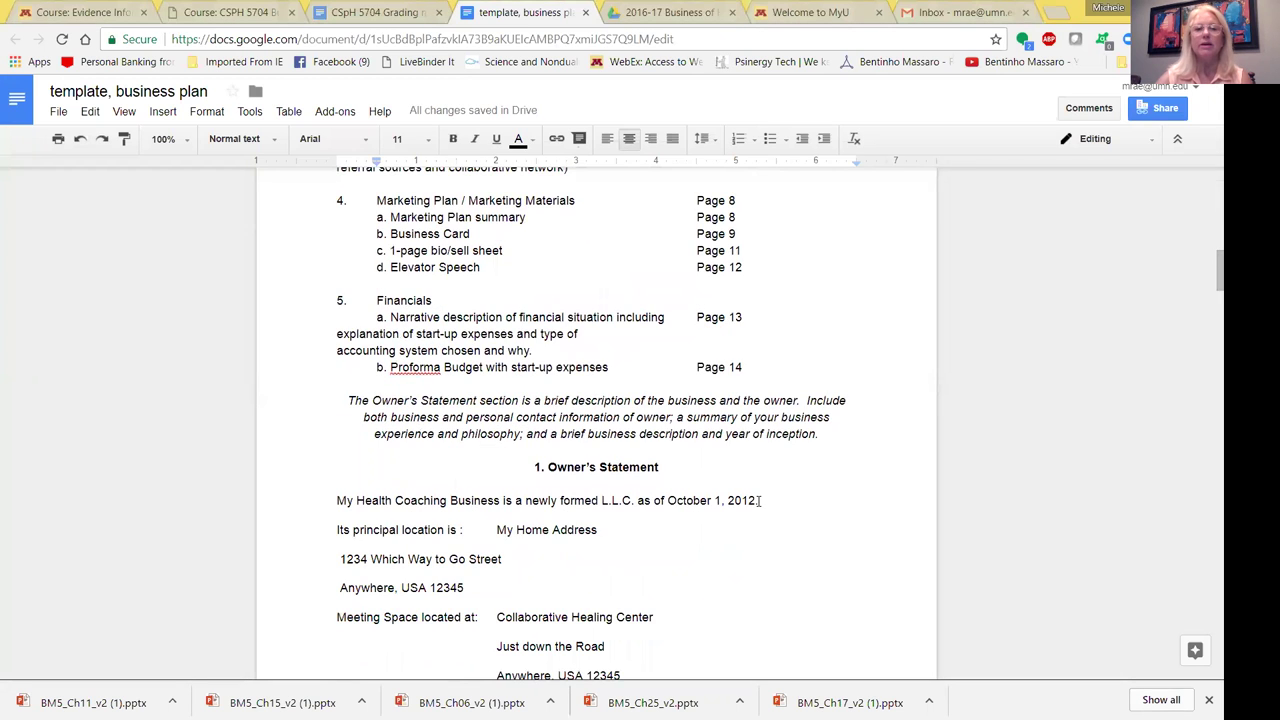
scroll(758, 501, down, 2)
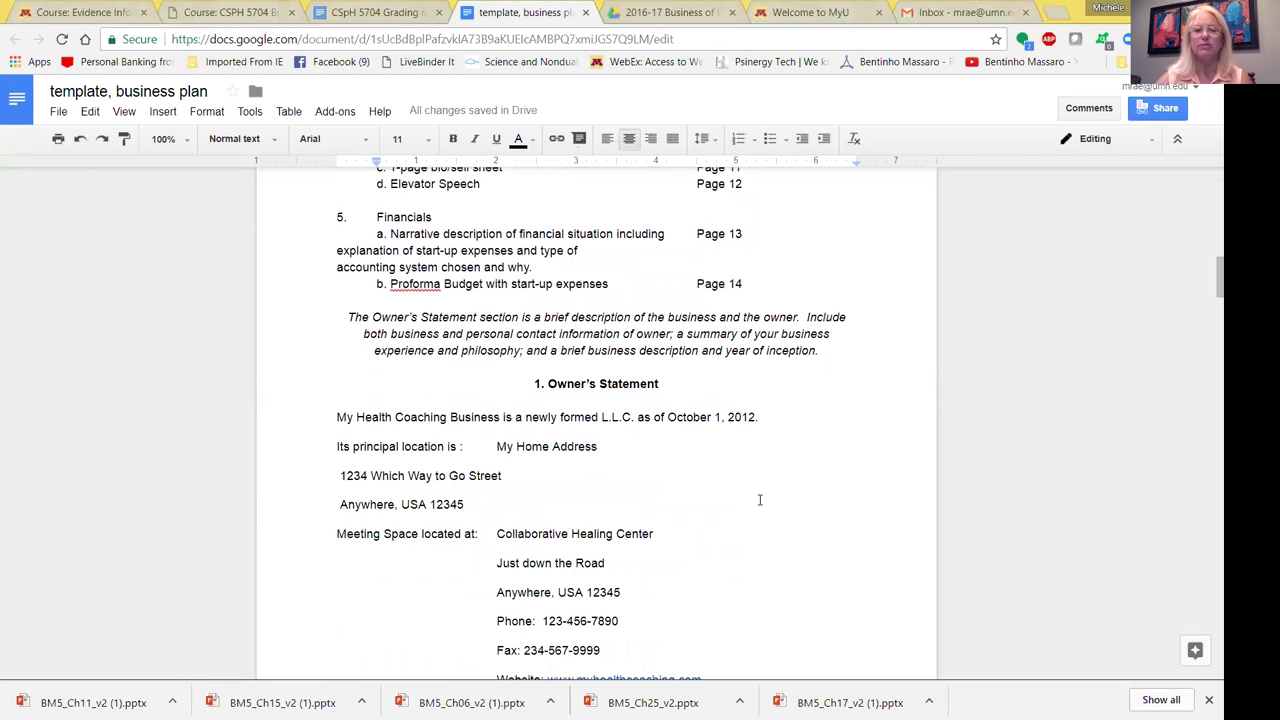
scroll(764, 499, down, 2)
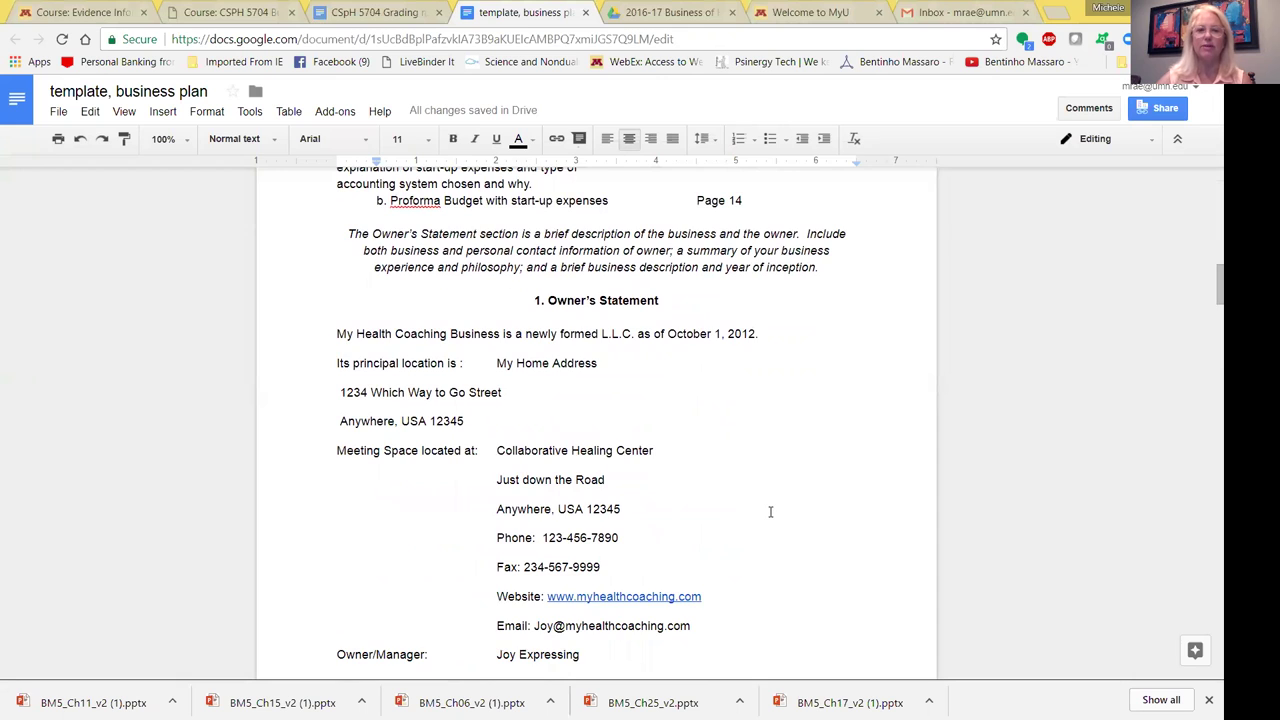
scroll(770, 505, down, 4)
scroll(770, 512, down, 6)
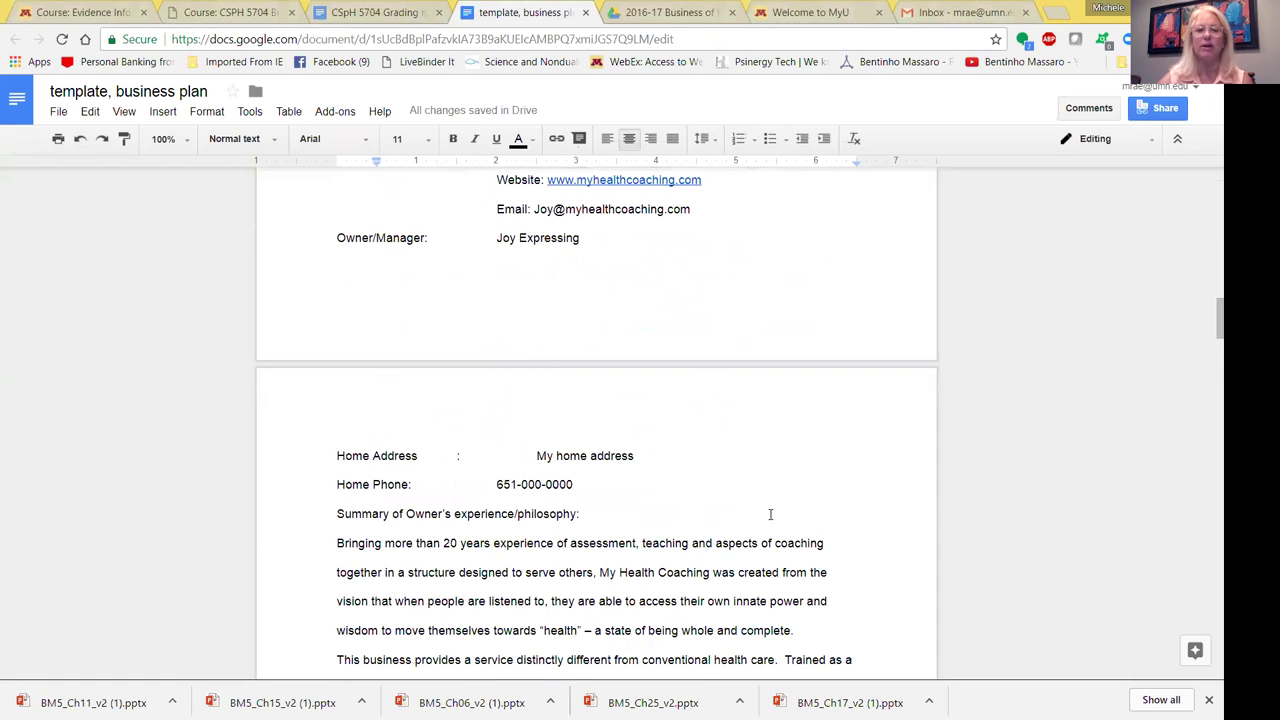
scroll(770, 514, down, 6)
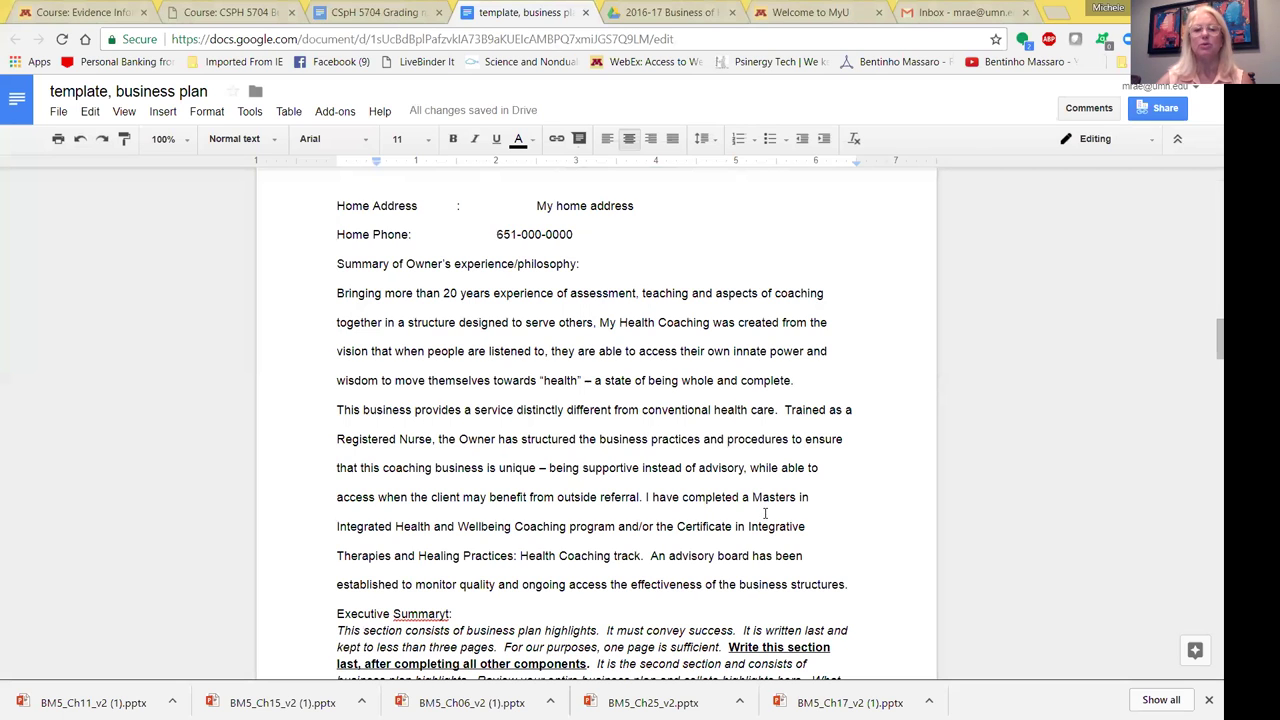
Correct the misspelled word 'Summaryt' to 'Summary' in the Executive Summary
scroll(763, 515, down, 1)
scroll(763, 513, down, 1)
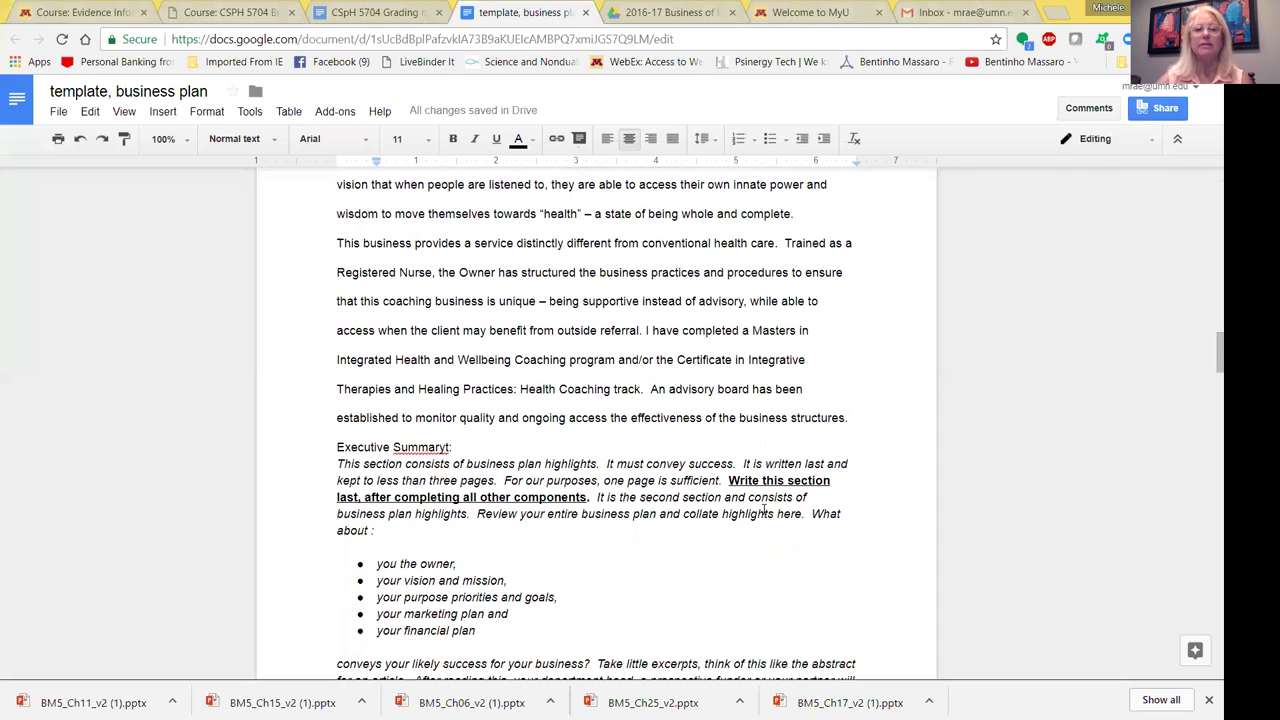
right_click(421, 448)
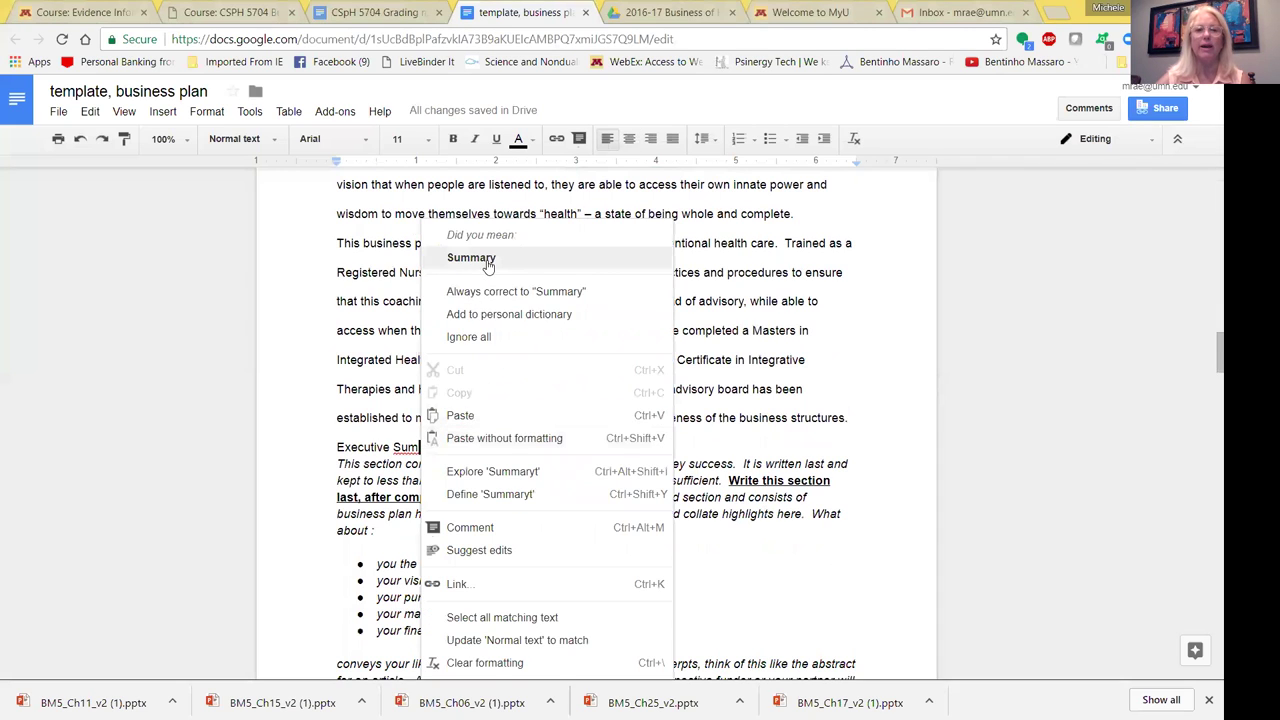
click(476, 257)
Scroll down to the '3. Description of Business' heading and its instructions
scroll(557, 514, down, 1)
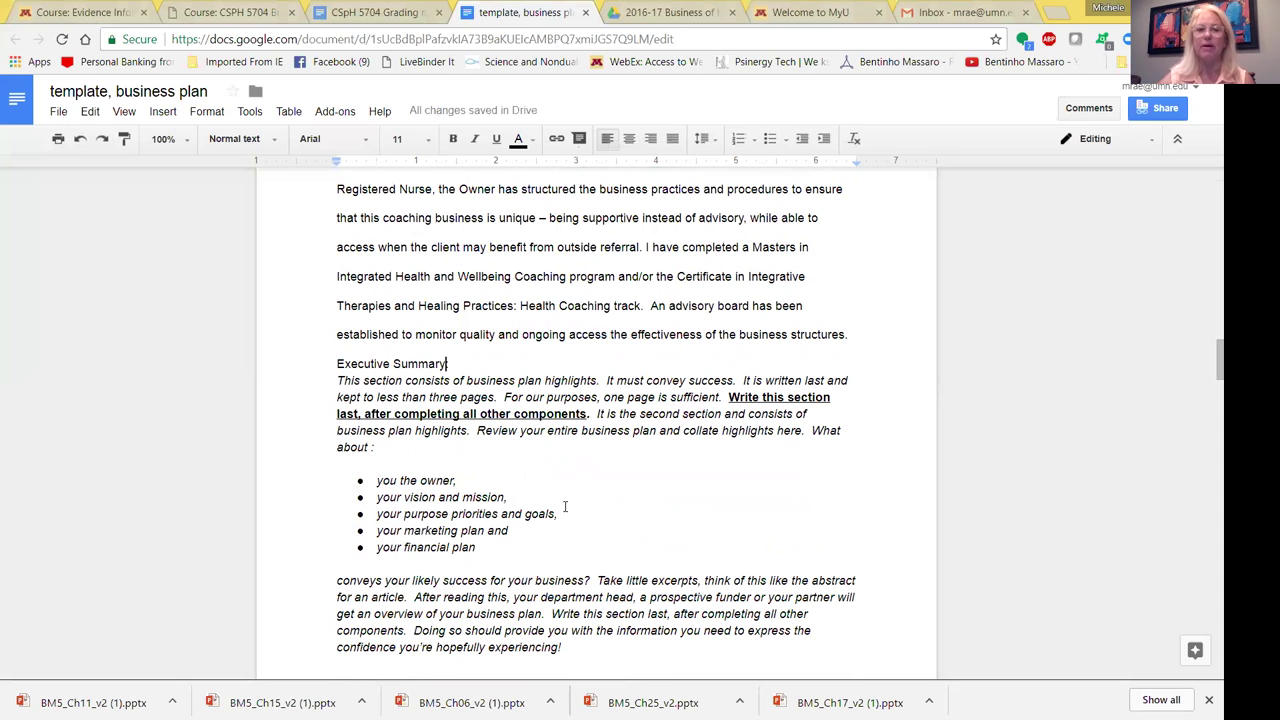
scroll(558, 520, down, 3)
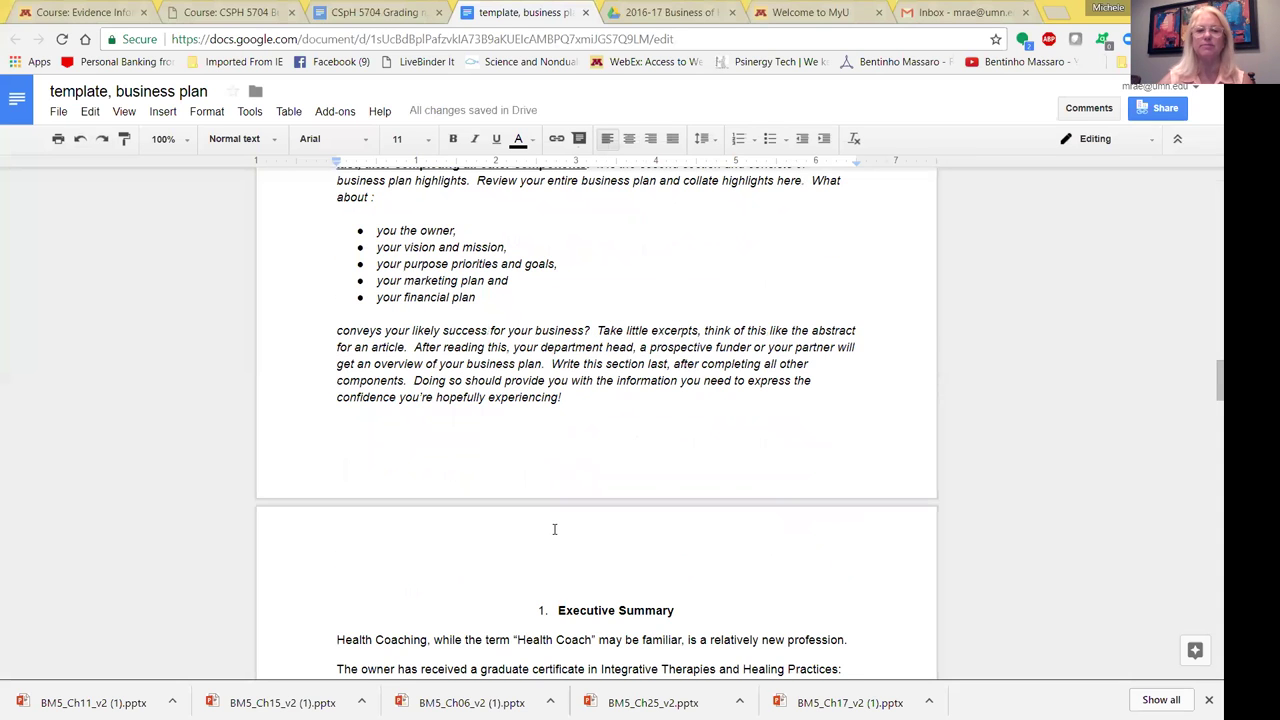
scroll(554, 529, down, 7)
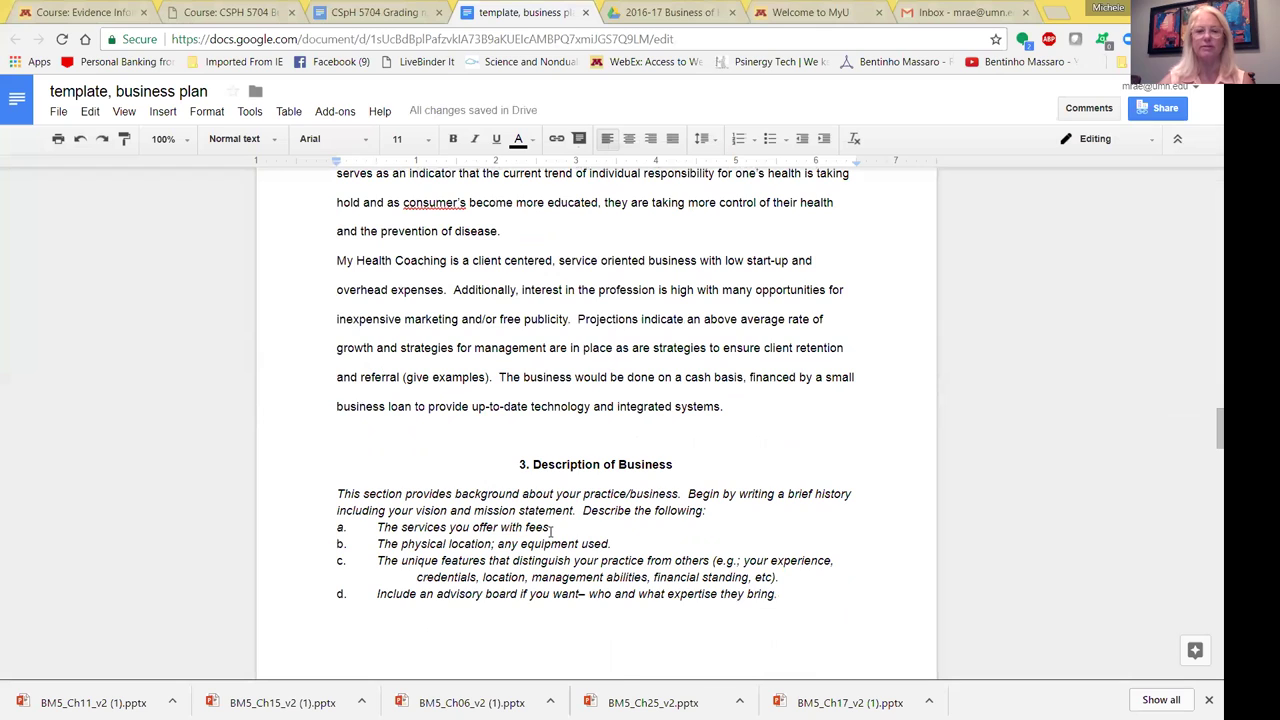
Scroll past the Description of Business prompts to the 'My Vision is' and 'My Mission is' page
scroll(553, 530, down, 2)
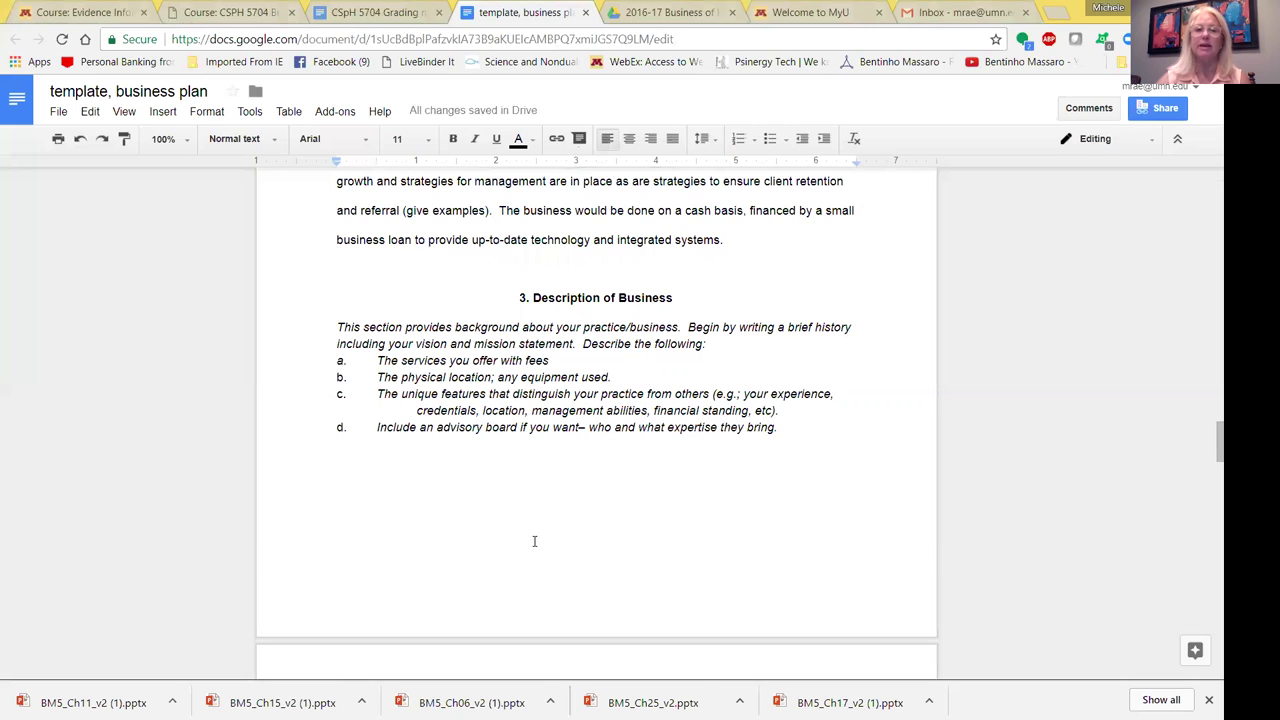
scroll(534, 541, down, 1)
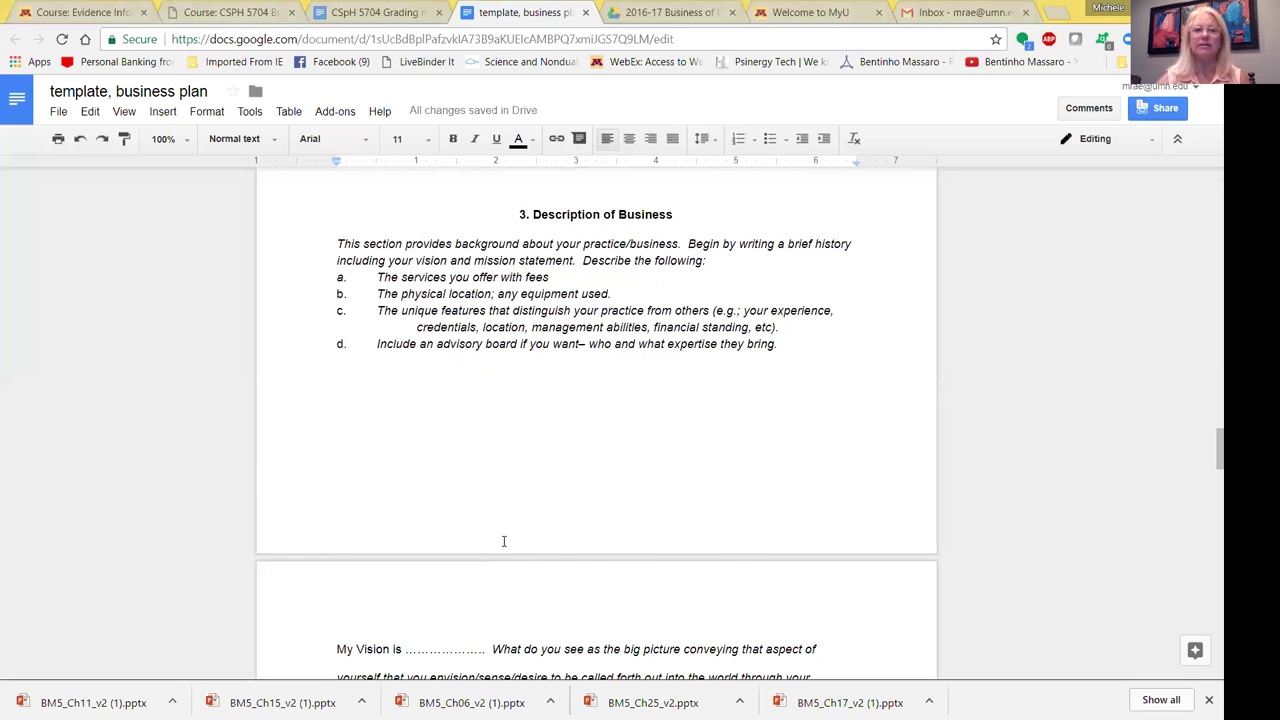
scroll(504, 541, down, 1)
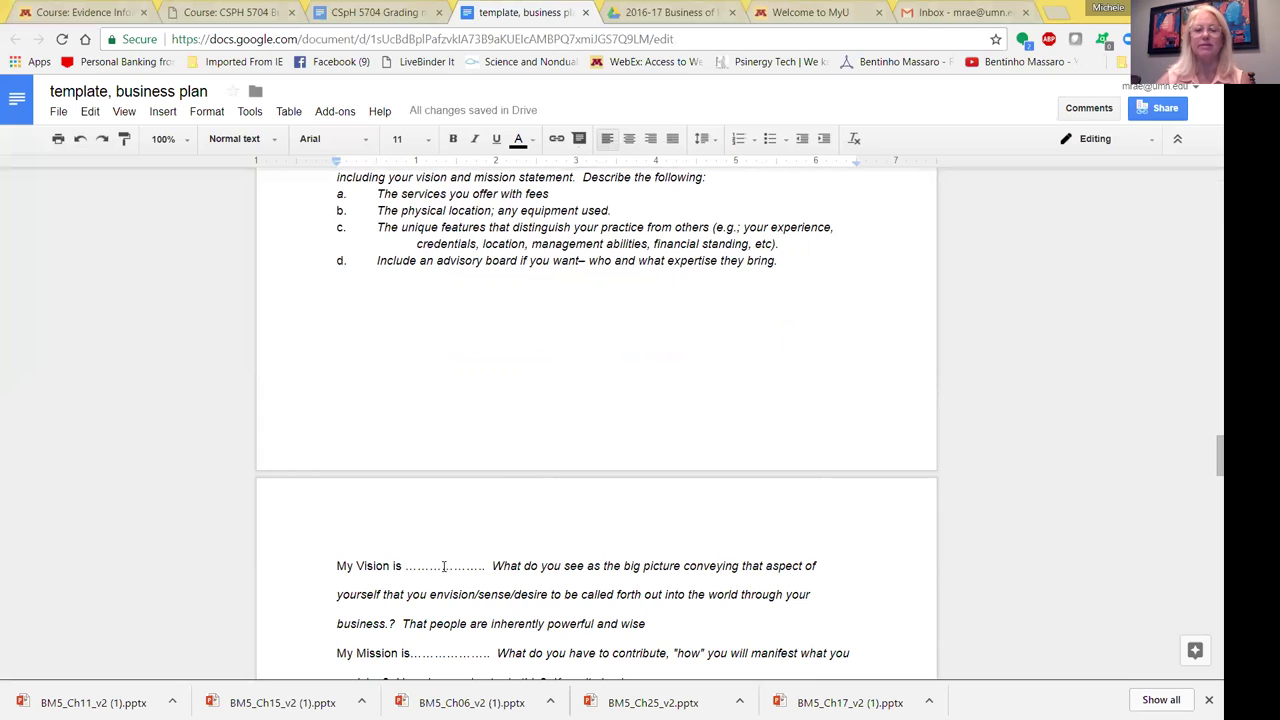
scroll(443, 566, down, 1)
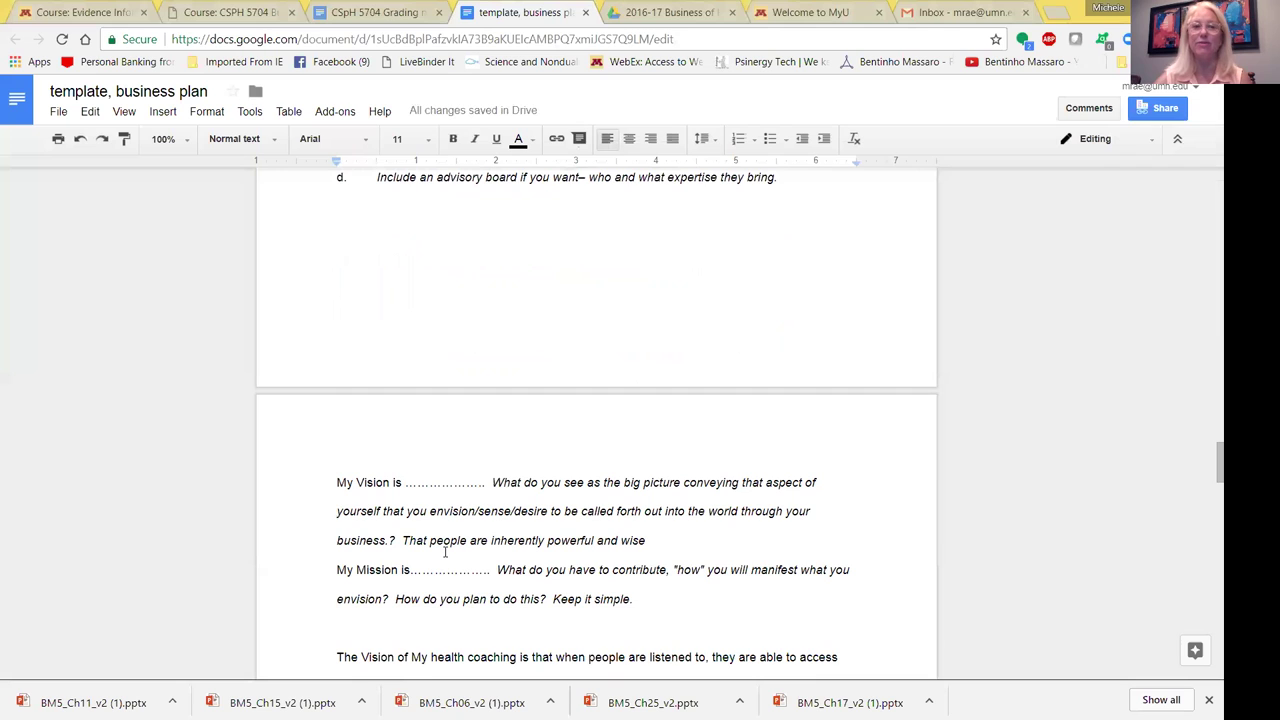
Read the sample health-coaching Vision and Mission statements down to '3 A. Purpose, Priorities & Goals'
scroll(444, 553, down, 2)
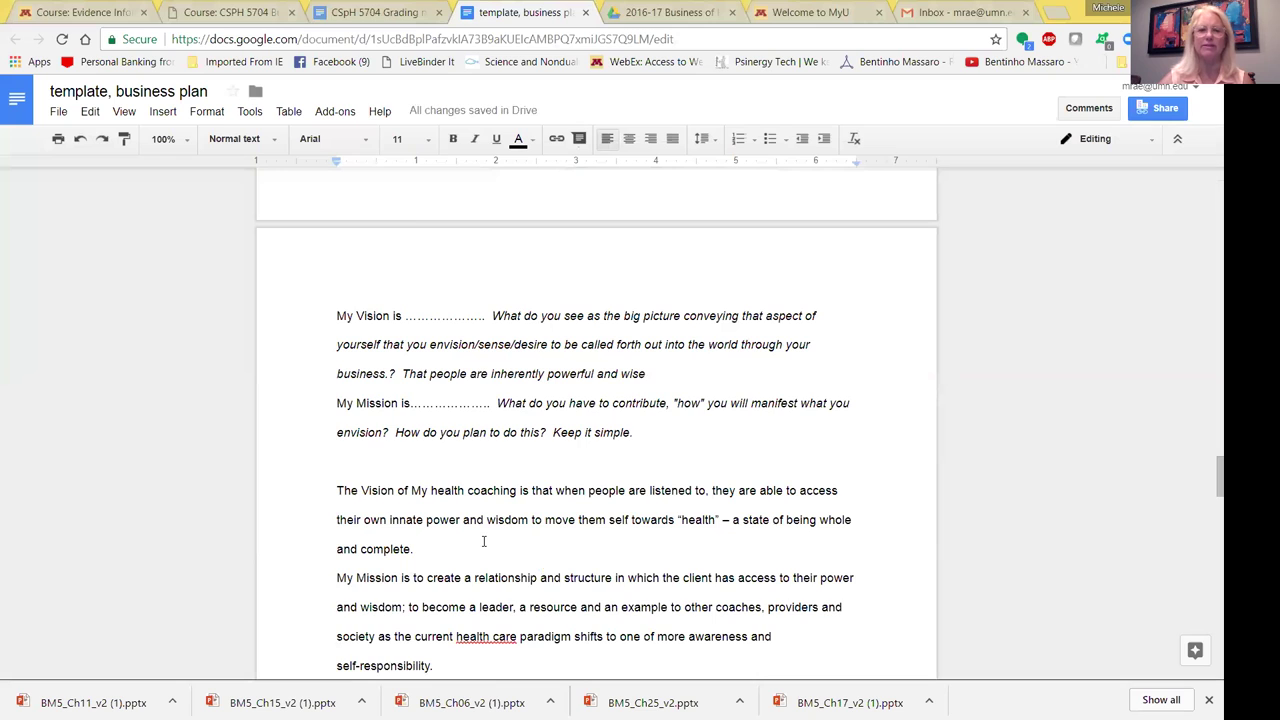
scroll(483, 541, down, 1)
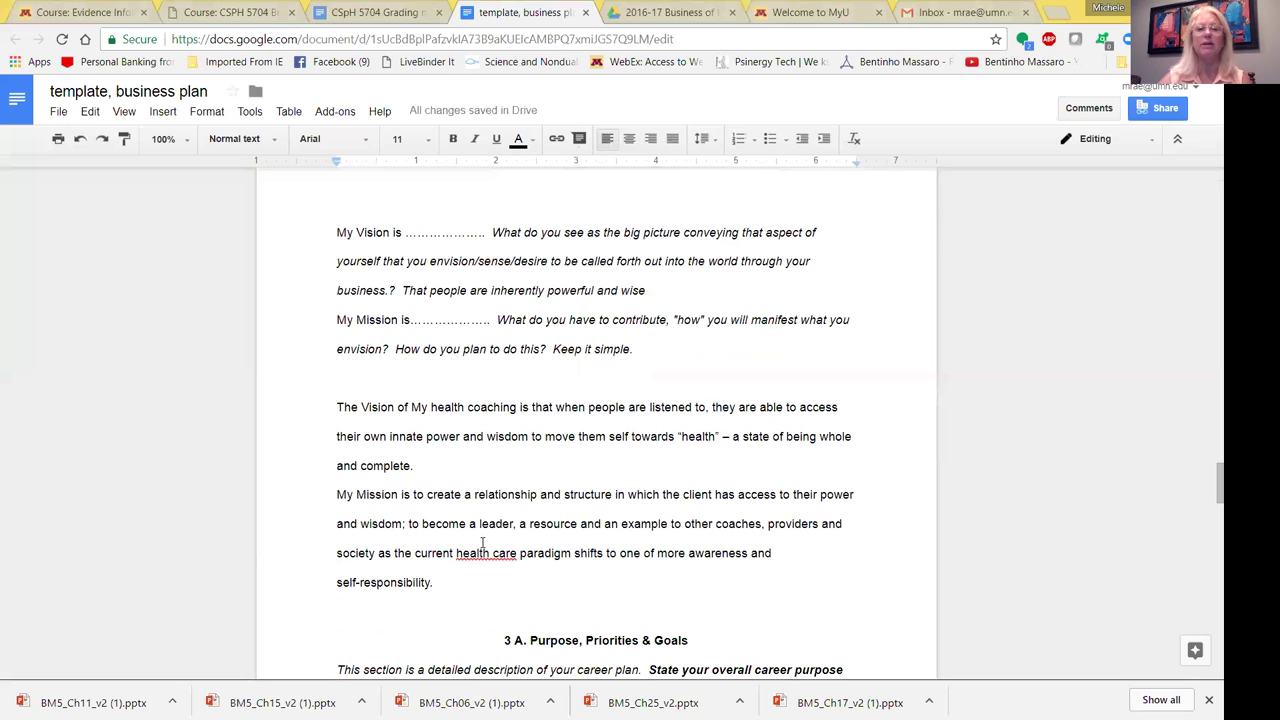
scroll(471, 550, down, 1)
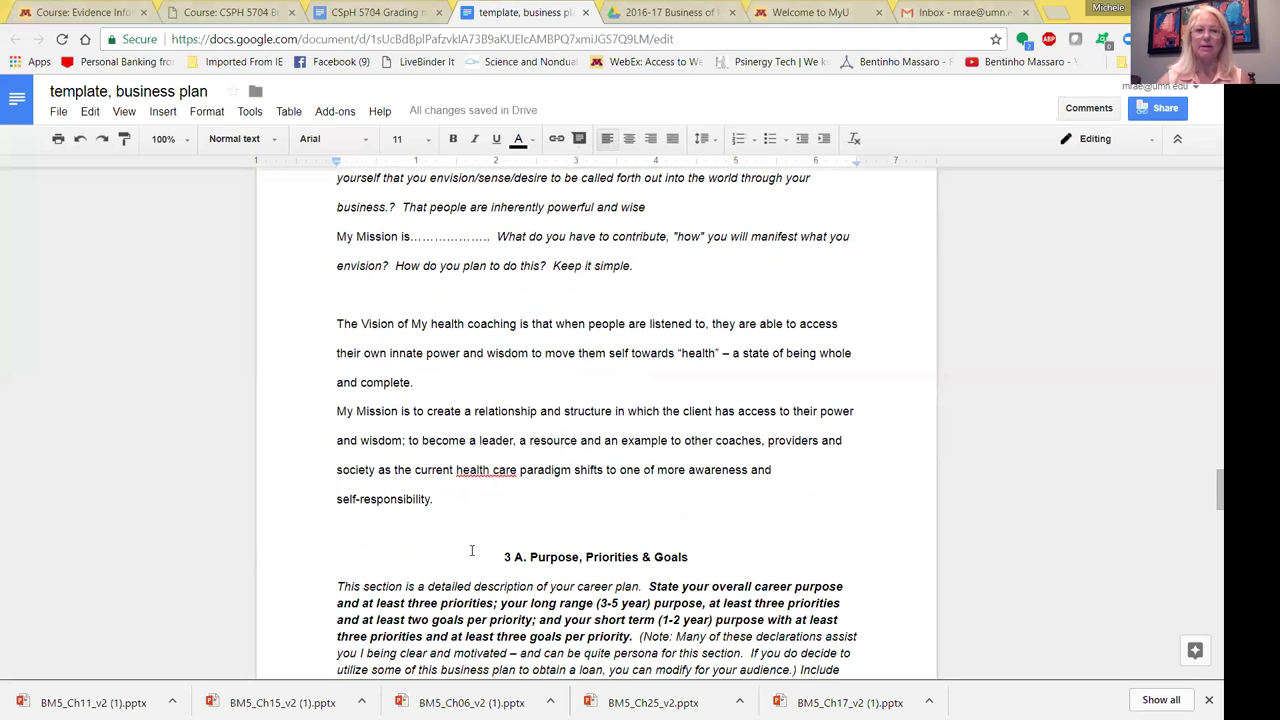
Scroll past 'My Overall career plan' to the sample priorities, long-range goals and short-term goals
scroll(471, 550, down, 2)
scroll(470, 548, down, 1)
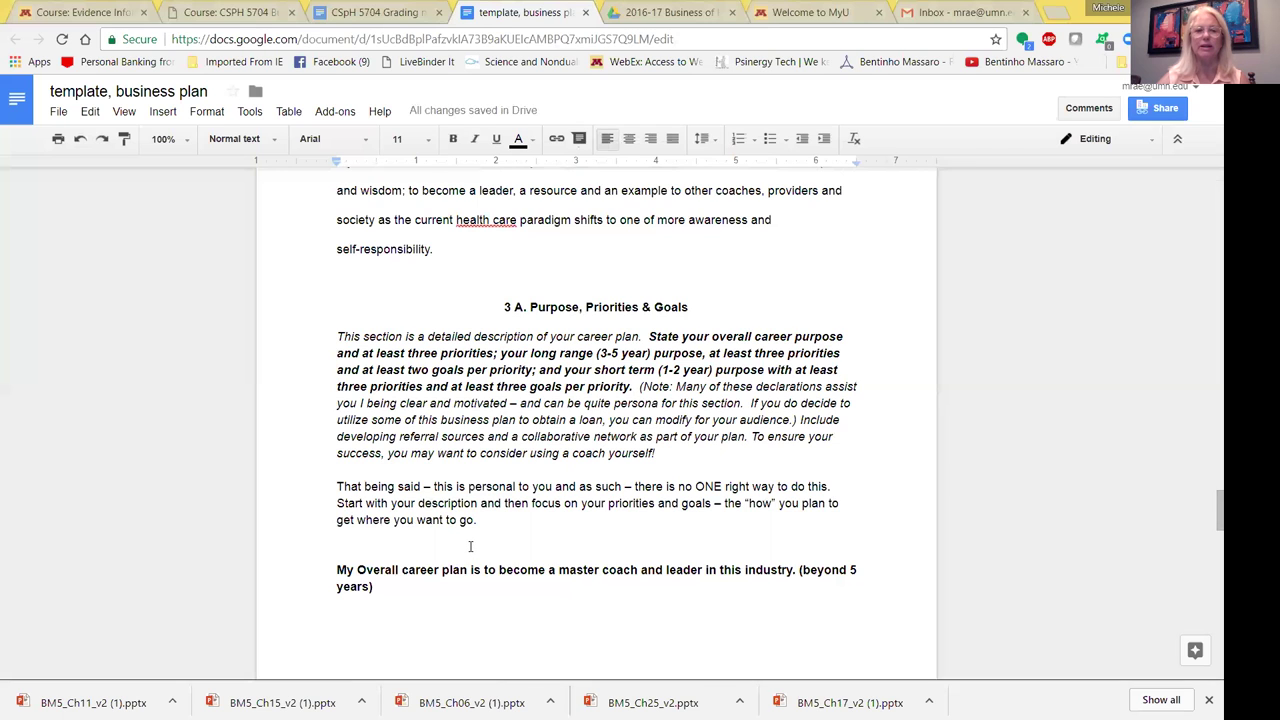
scroll(470, 546, down, 1)
scroll(470, 546, down, 1)
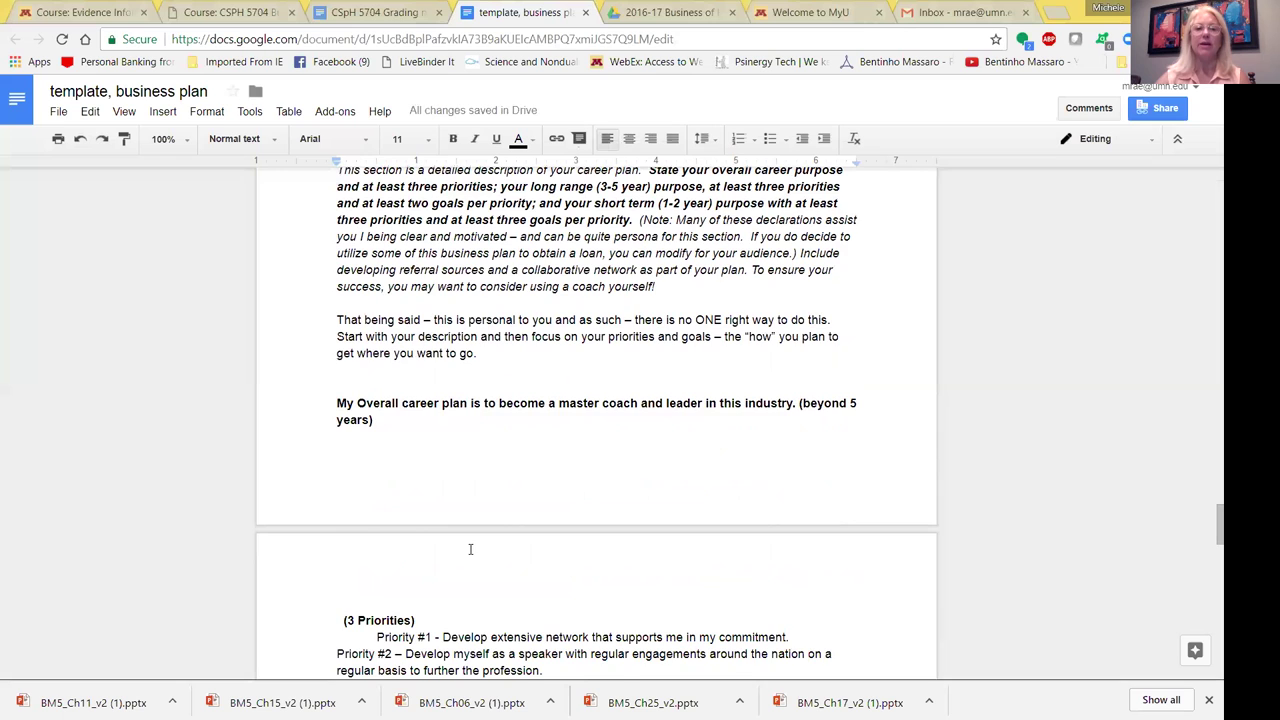
scroll(470, 549, down, 1)
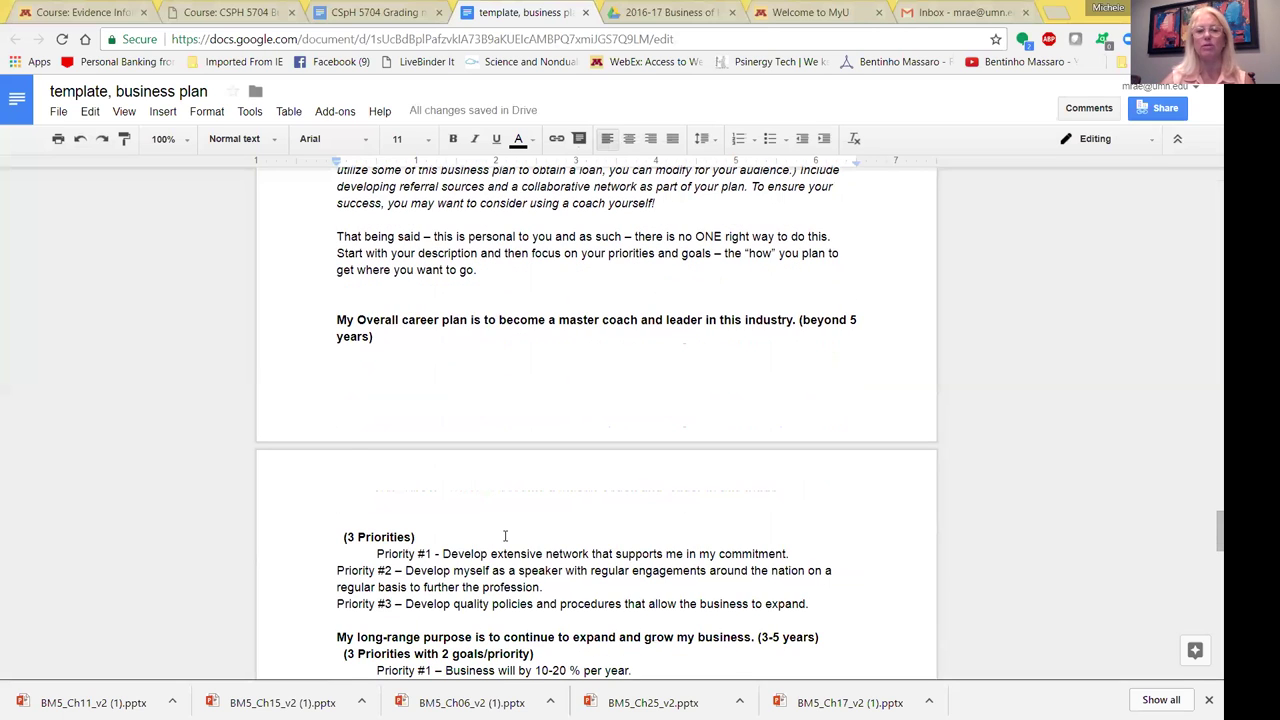
scroll(505, 537, down, 1)
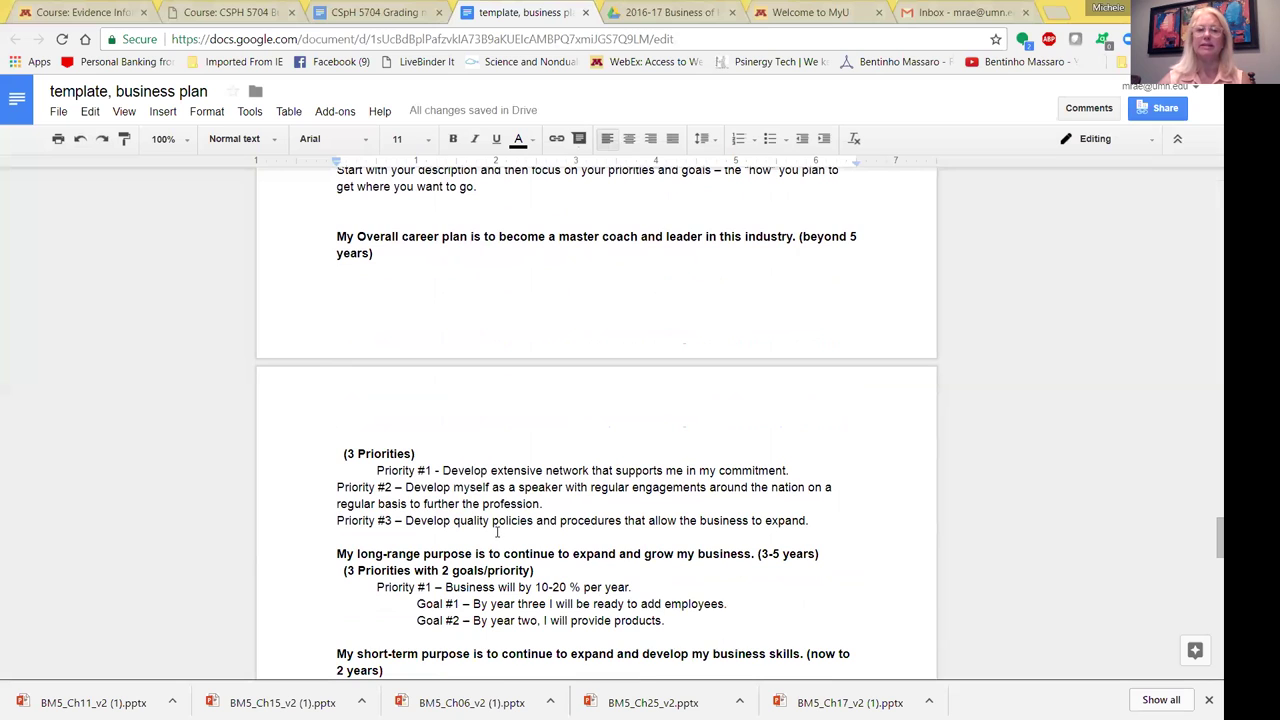
scroll(497, 532, down, 1)
scroll(497, 532, down, 1)
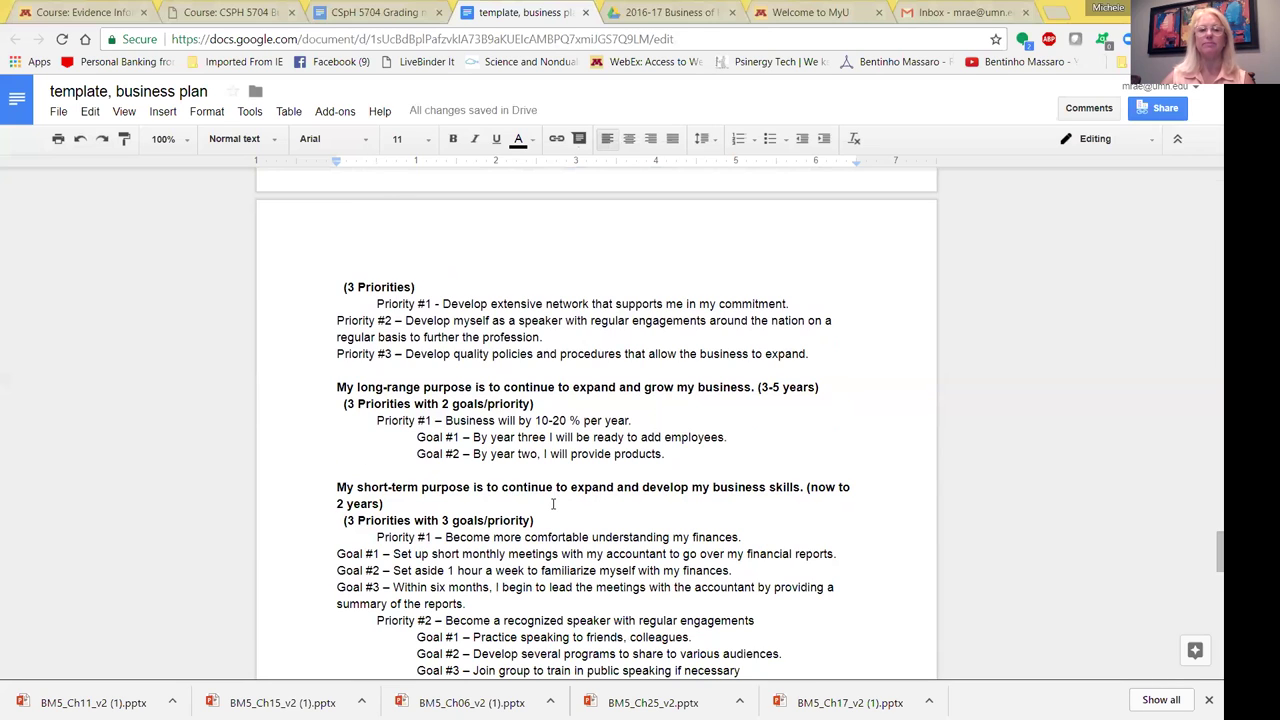
Scroll past Priority #2's three goals until the '4. Marketing' heading appears
scroll(553, 503, down, 1)
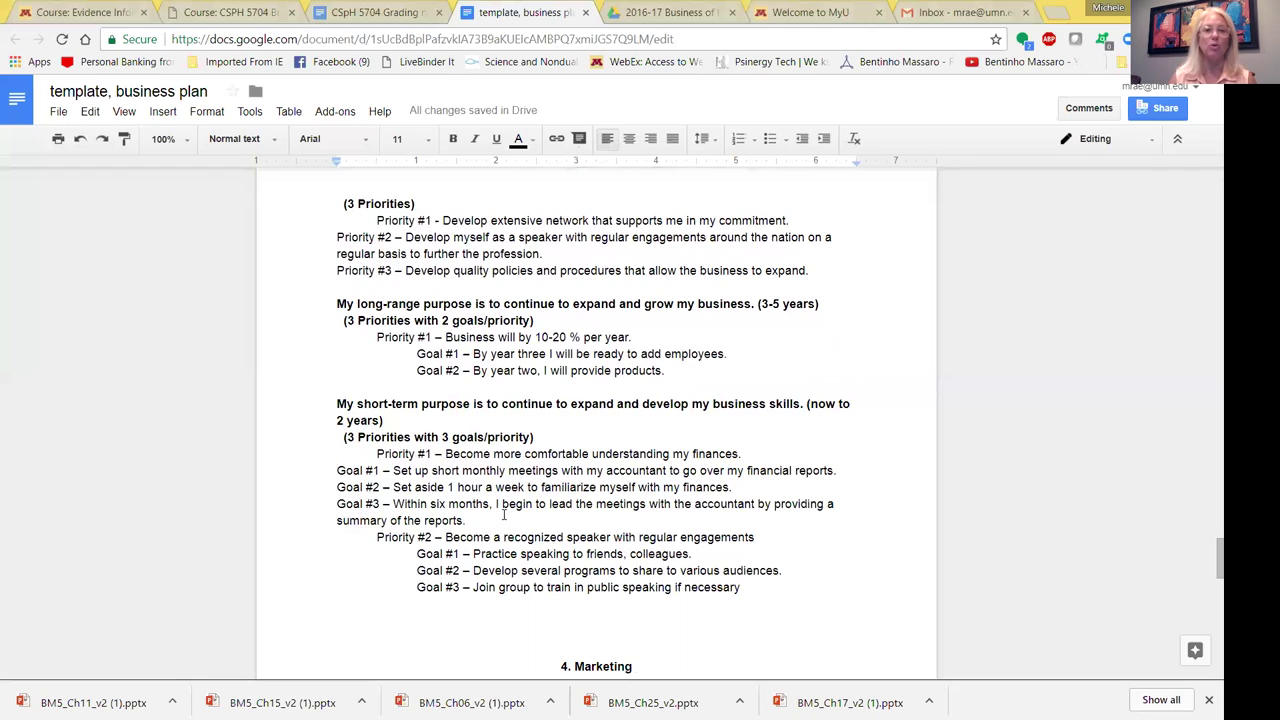
Switch to the 'CSpH 5704 Grading rubrics' tab to view the 50-point Business Plan rubric
click(374, 12)
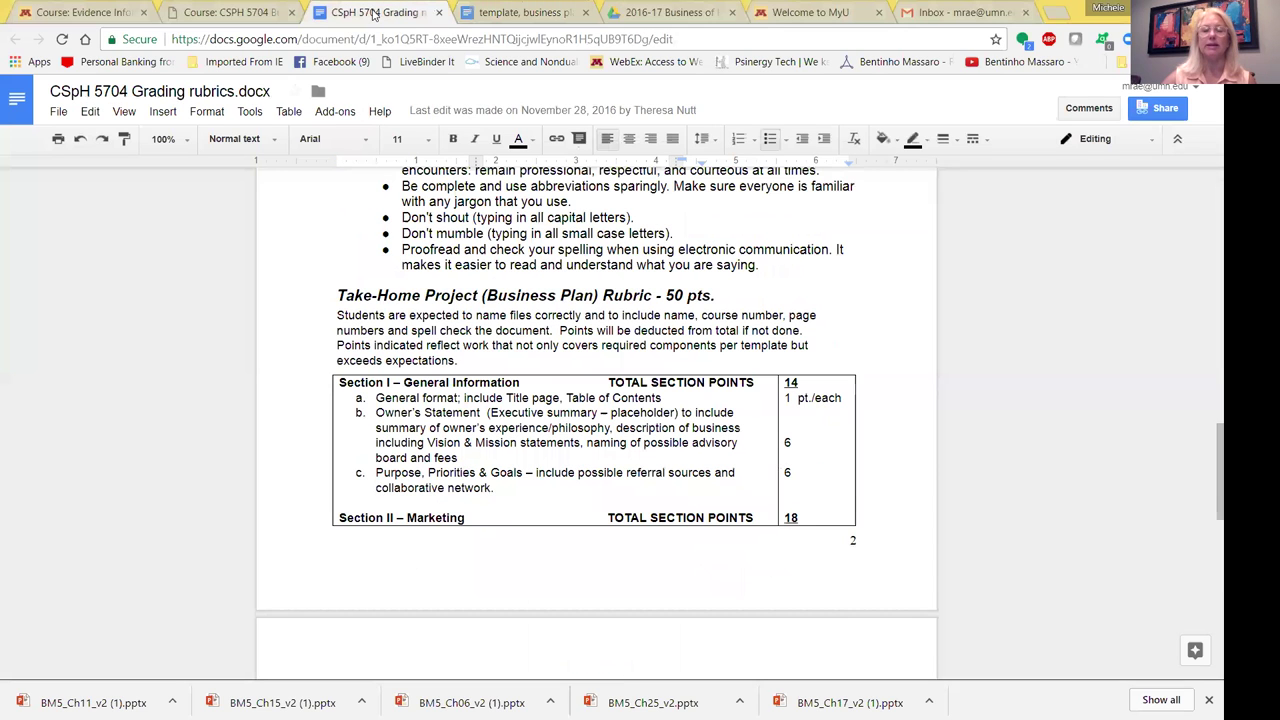